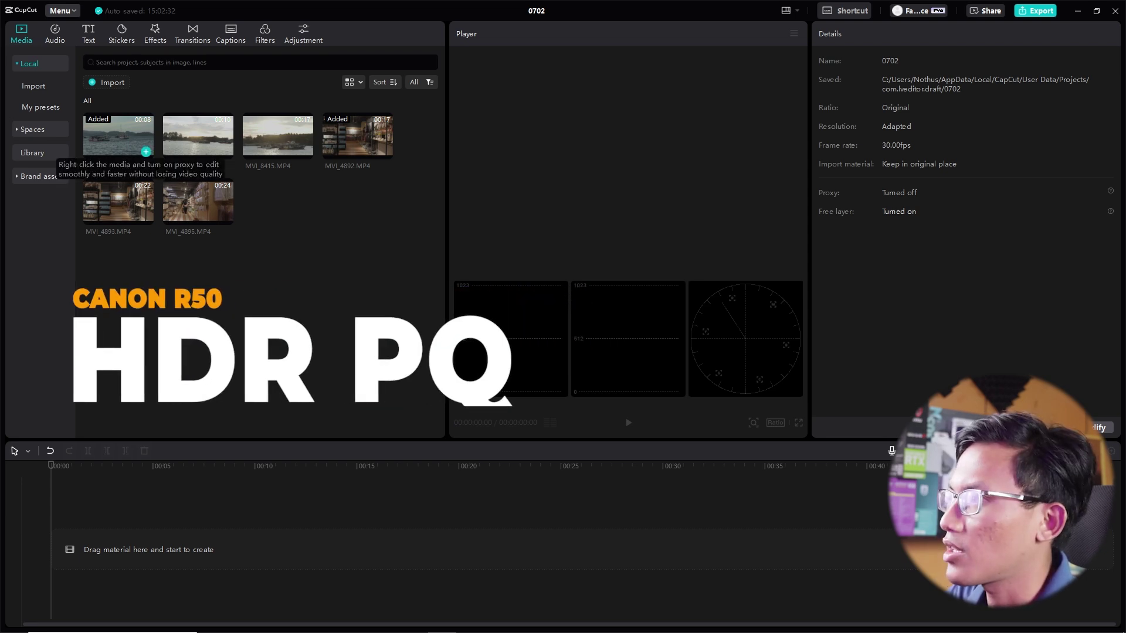
Preview the boat clips in the Media panel, then add MVI_8418.MP4 to the timeline.
click(199, 136)
click(198, 202)
click(198, 136)
key(space)
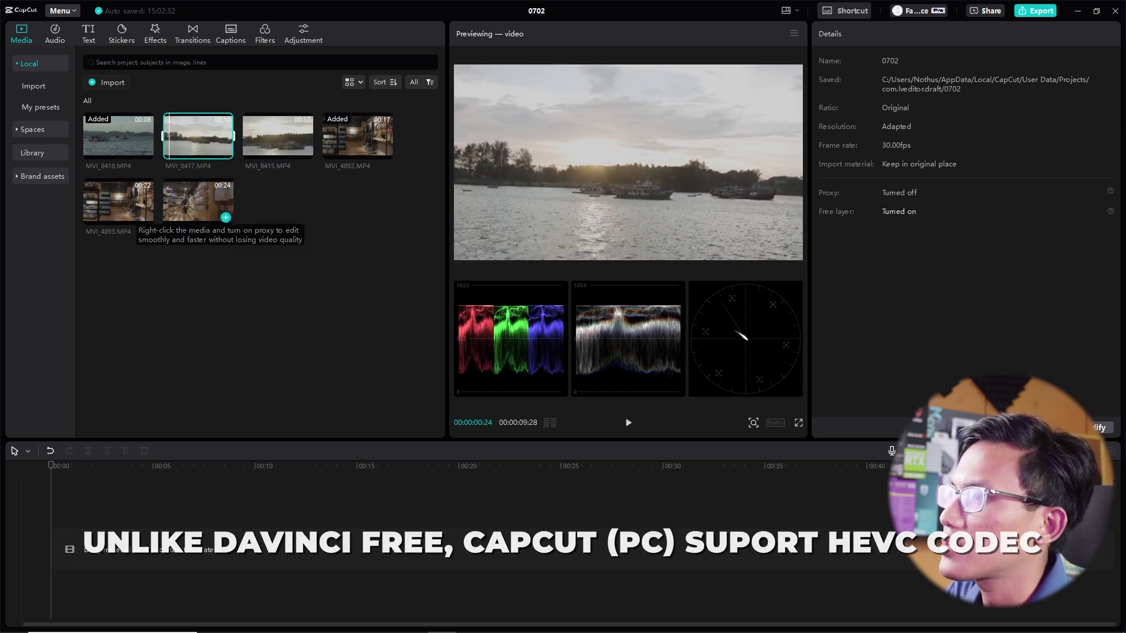
key(Escape)
mouse_move(135, 147)
mouse_down()
mouse_move(124, 142)
mouse_move(100, 545)
mouse_up()
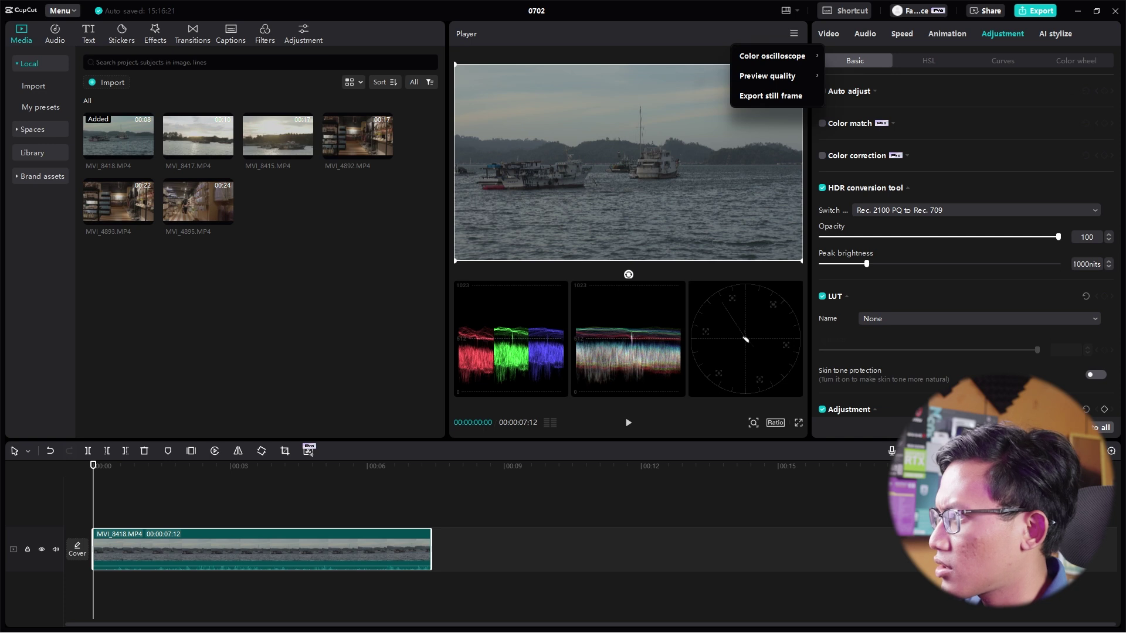
mouse_move(772, 56)
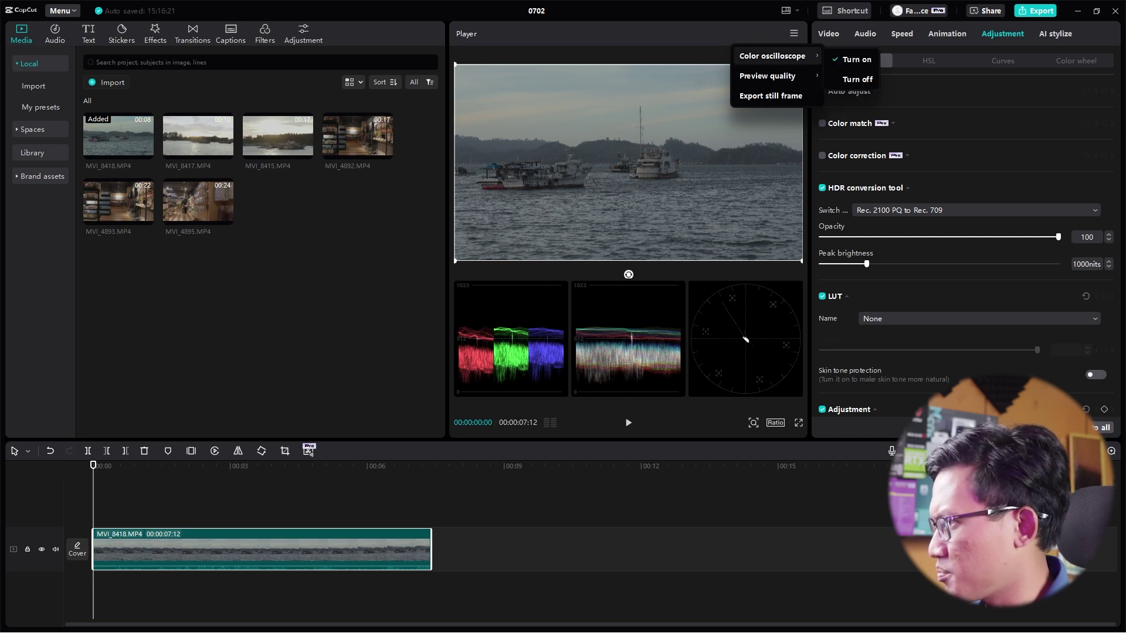
key(Escape)
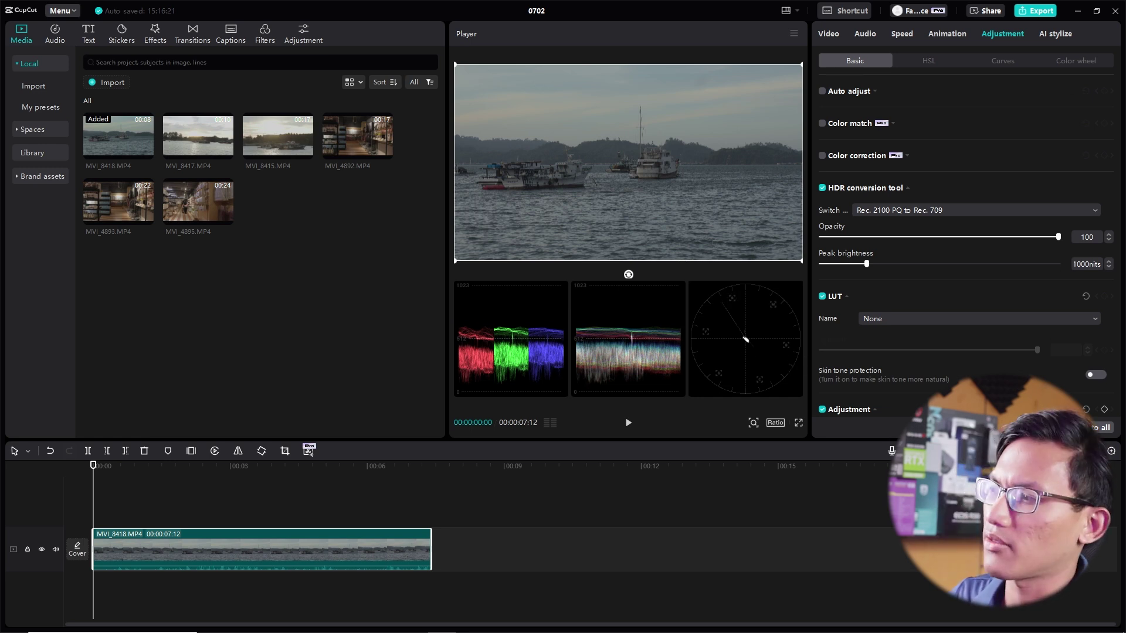
click(793, 33)
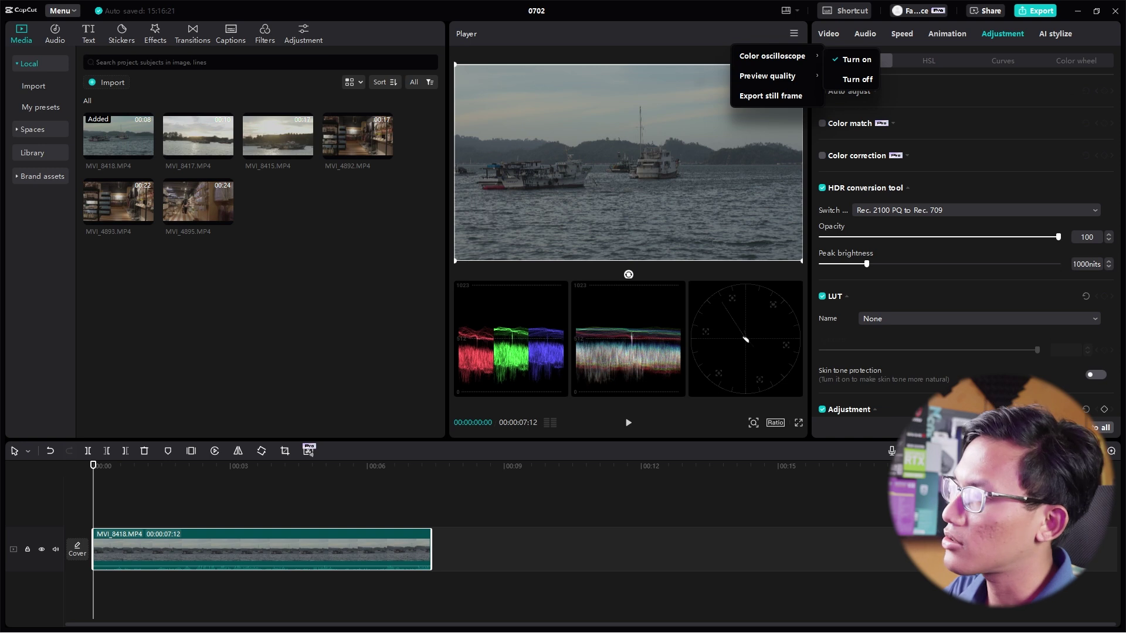
key(Escape)
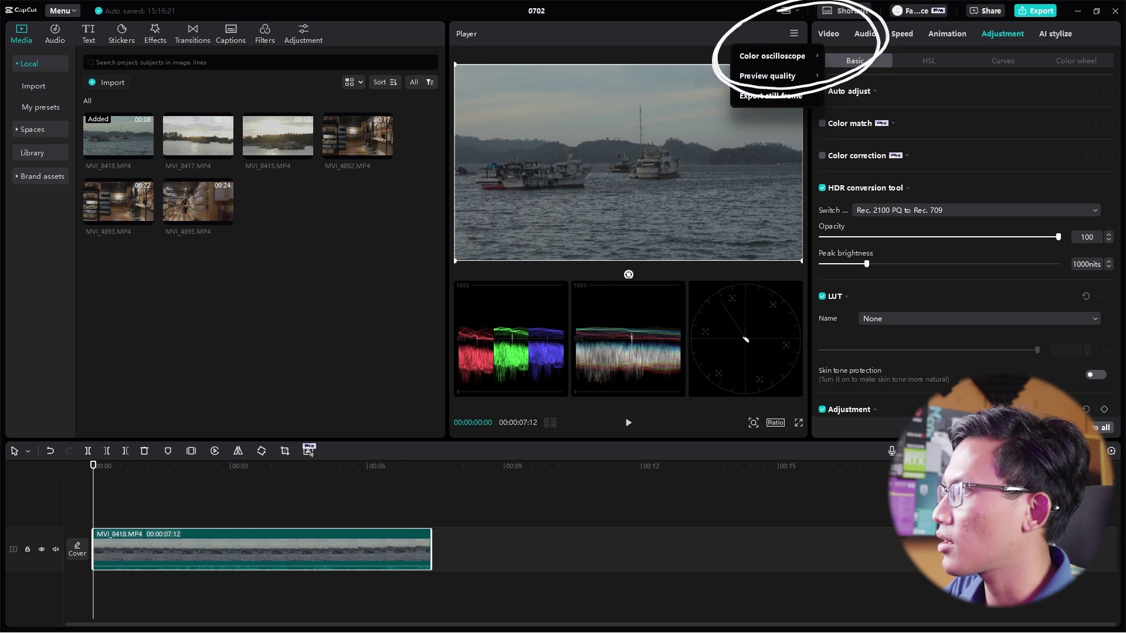
key(Escape)
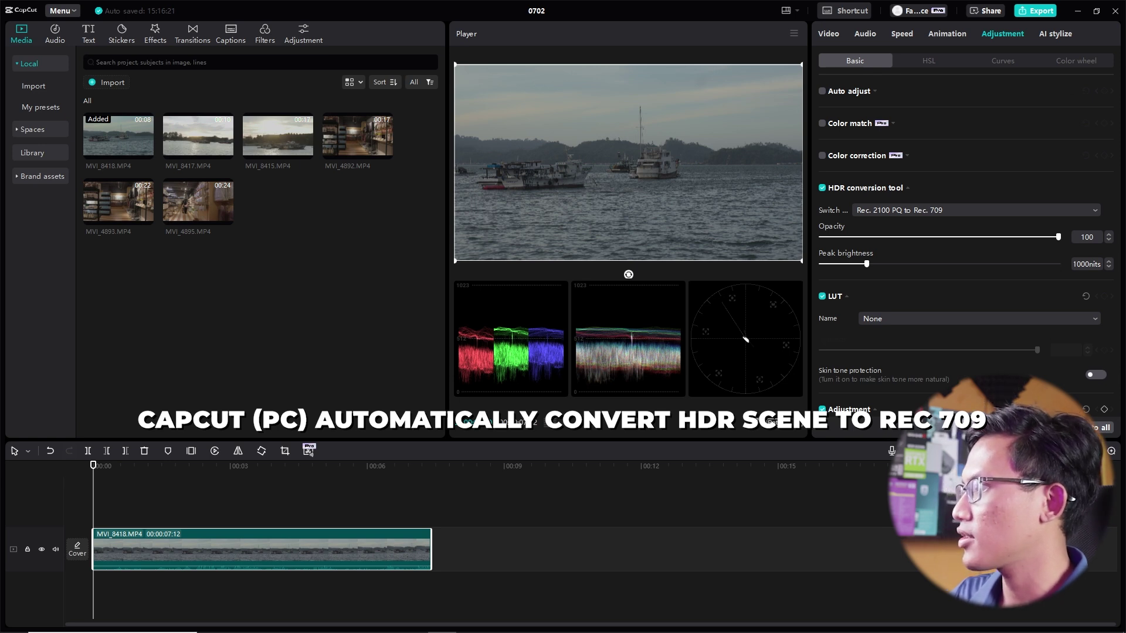
click(975, 209)
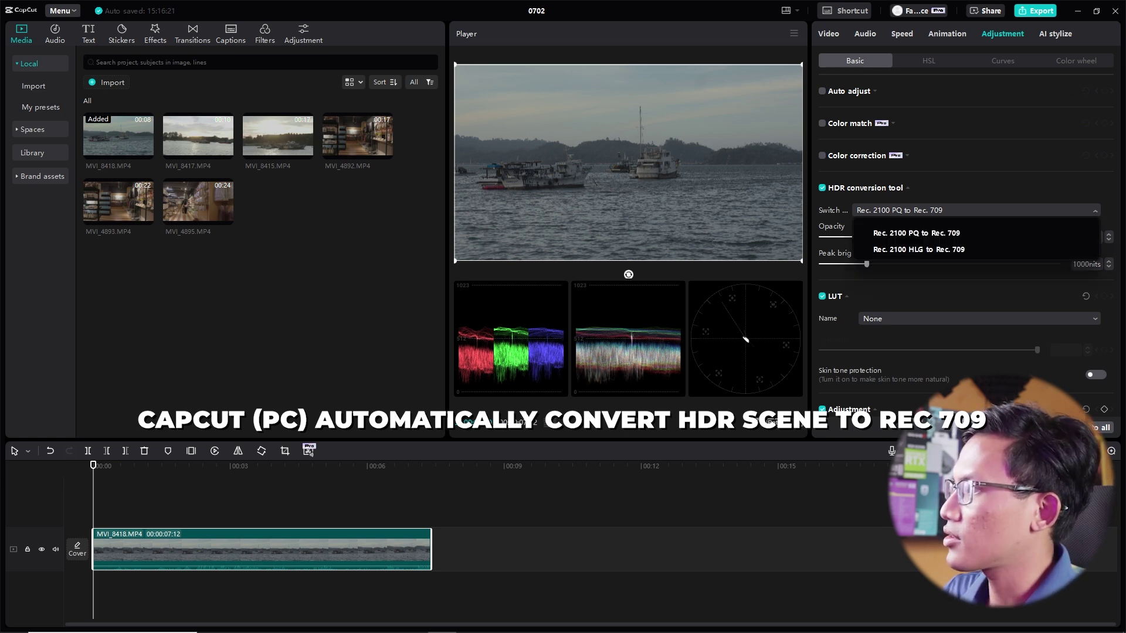
click(916, 233)
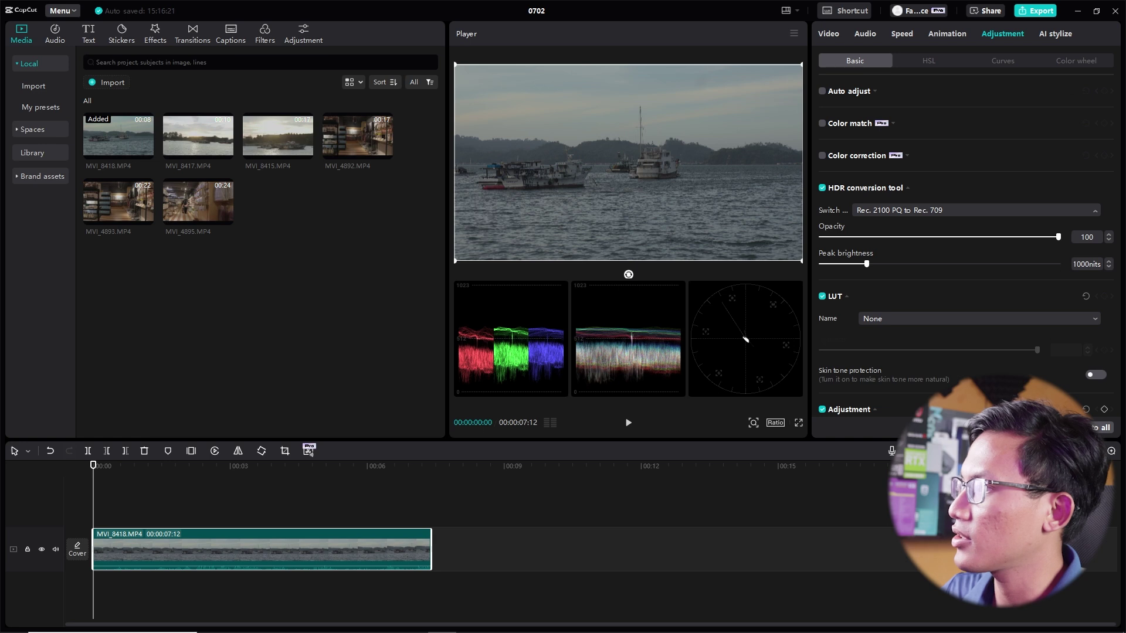
drag(1059, 237, 1016, 237)
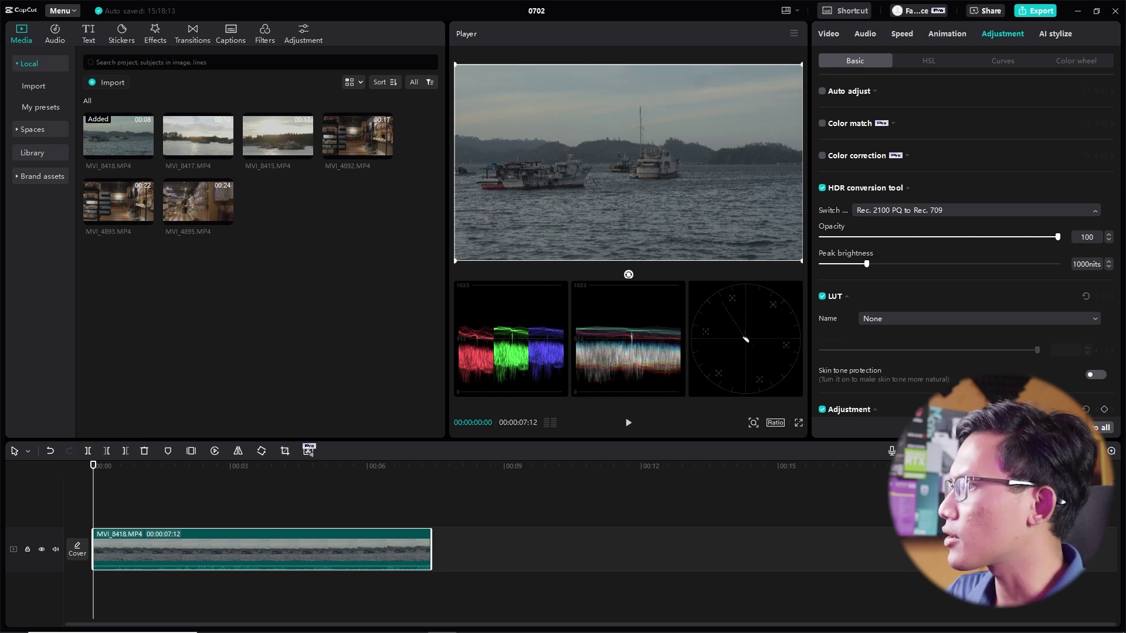
Lower the HDR conversion tool's Opacity slider to 32.
drag(1058, 237, 1015, 237)
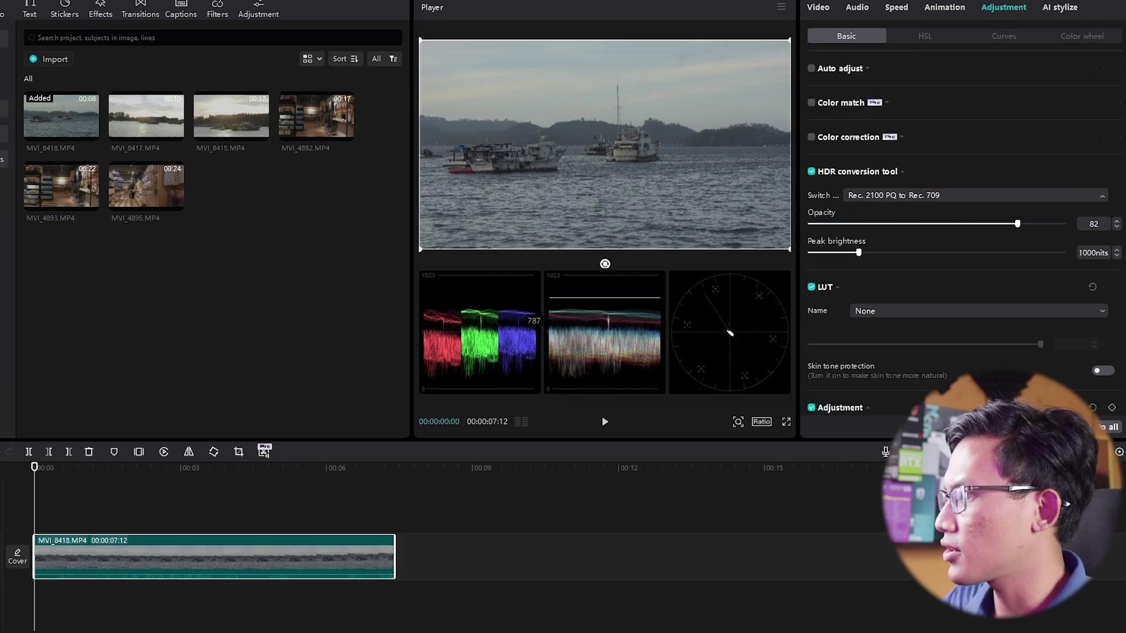
mouse_move(611, 332)
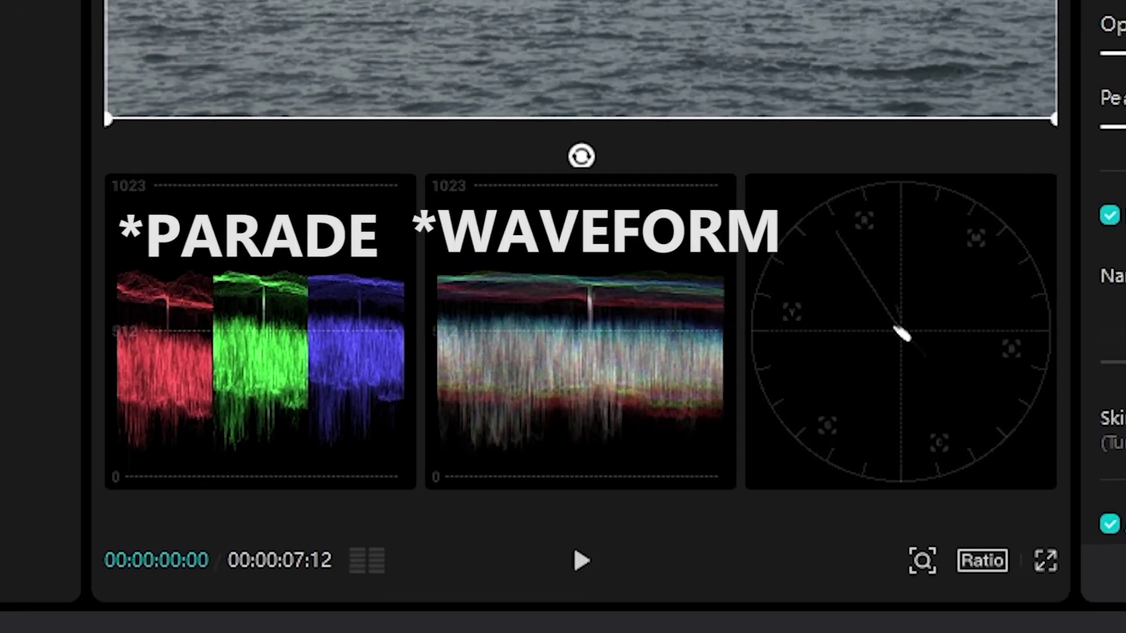
mouse_move(507, 308)
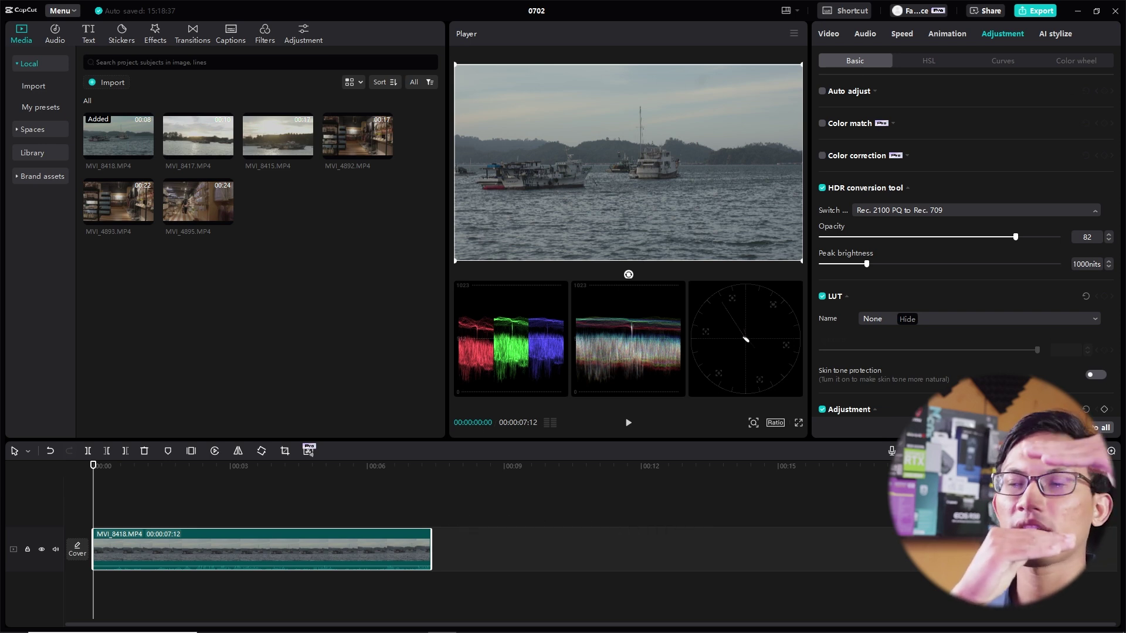
drag(1015, 237, 897, 237)
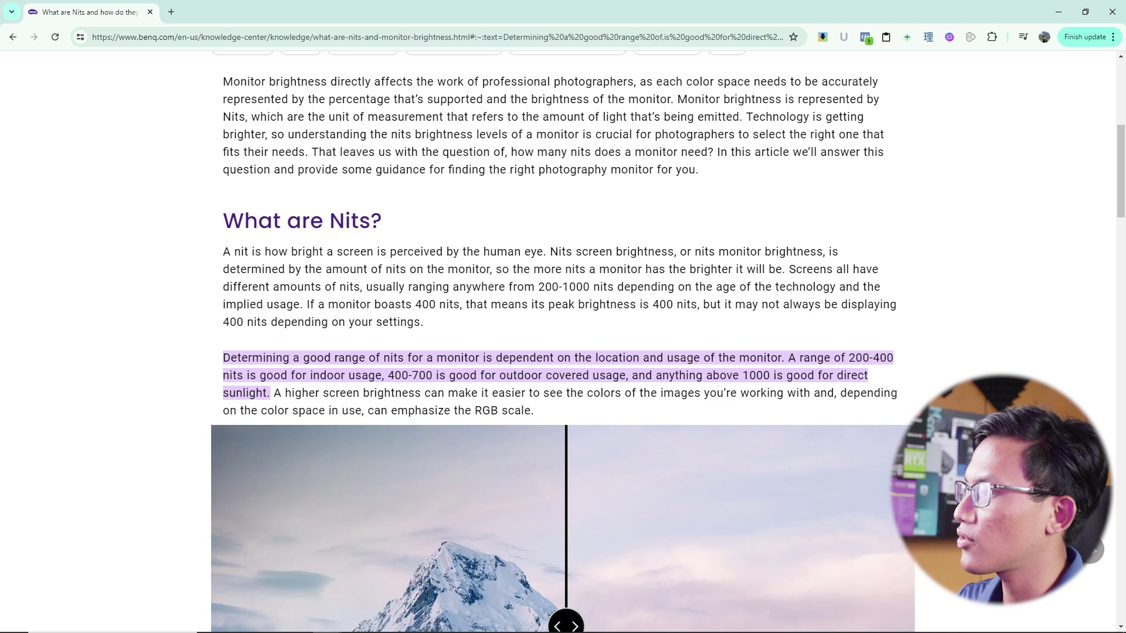
drag(619, 375, 575, 375)
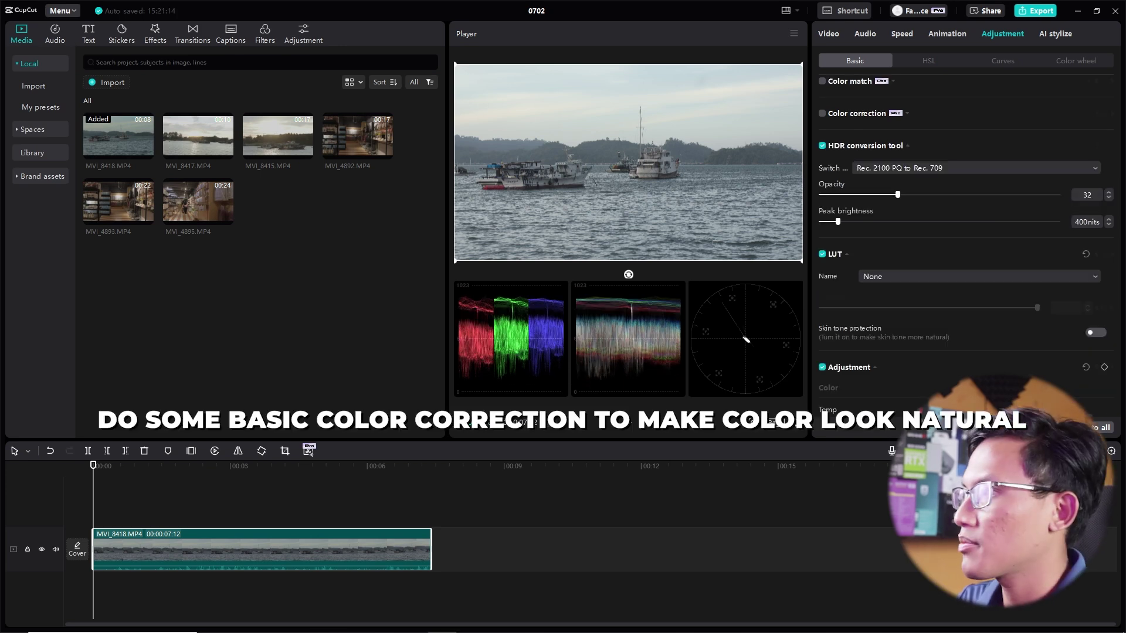
Scroll the Adjustment panel down to the Temp, Hue, Saturation and Brightness sliders.
scroll(968, 247, down, 1)
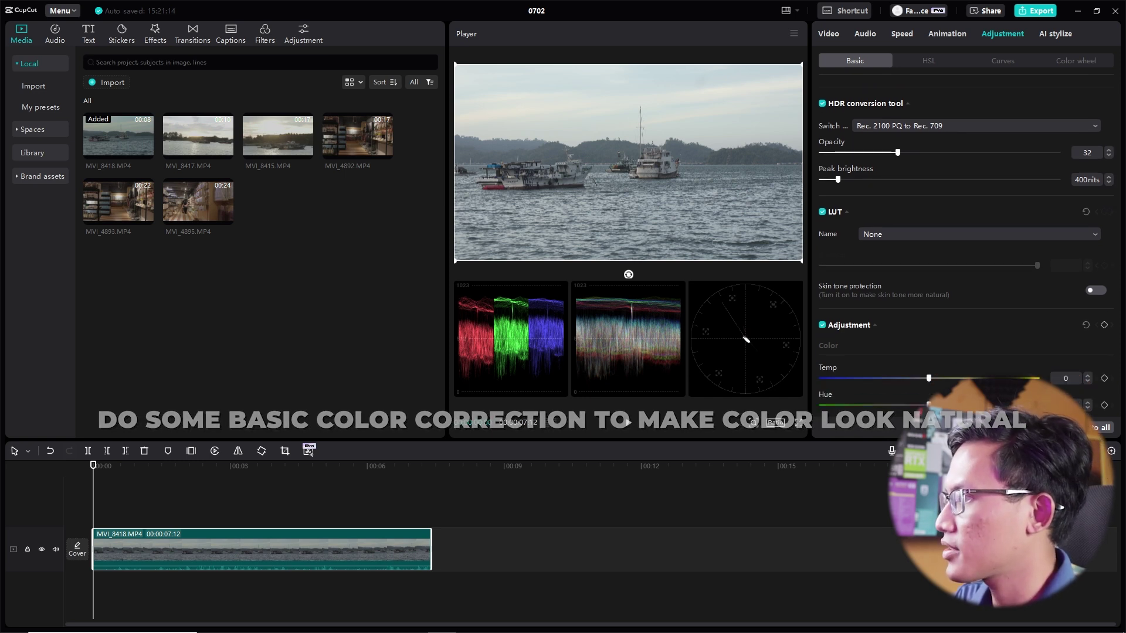
scroll(967, 246, down, 1)
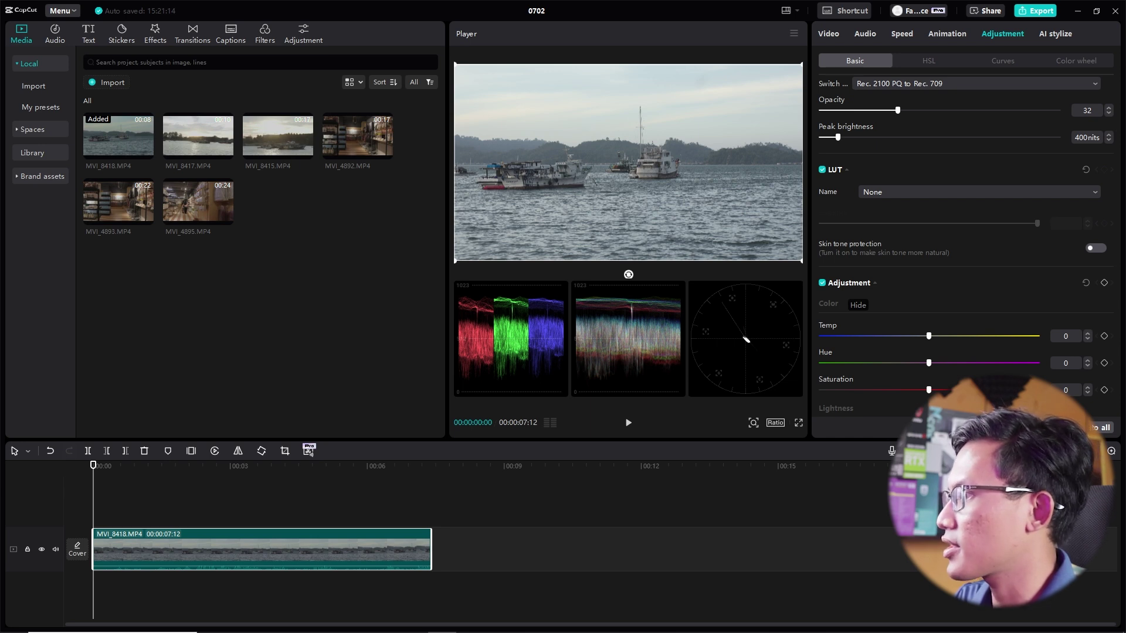
scroll(967, 246, down, 1)
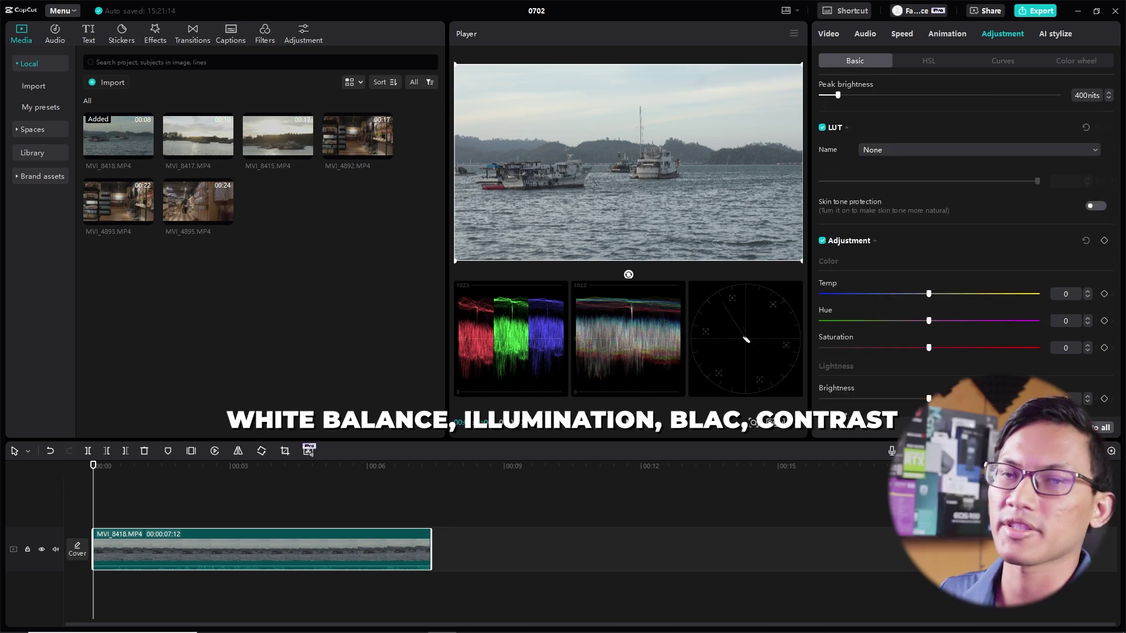
scroll(968, 246, down, 1)
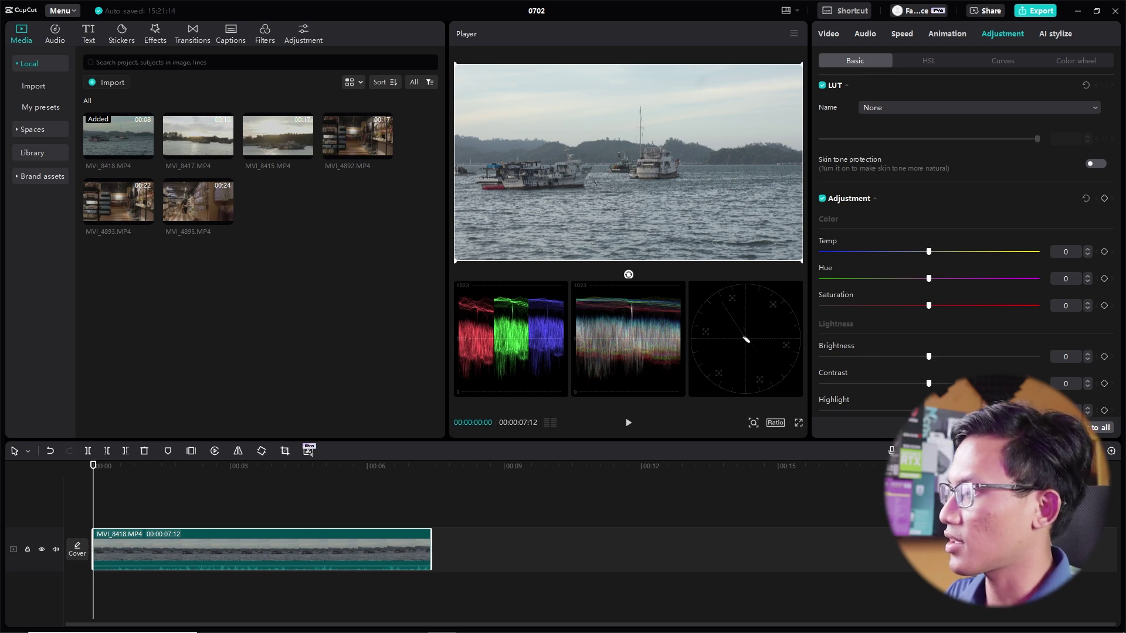
Warm the colour temperature, set Saturation to 10 and Illumination to 0.
drag(935, 251, 944, 251)
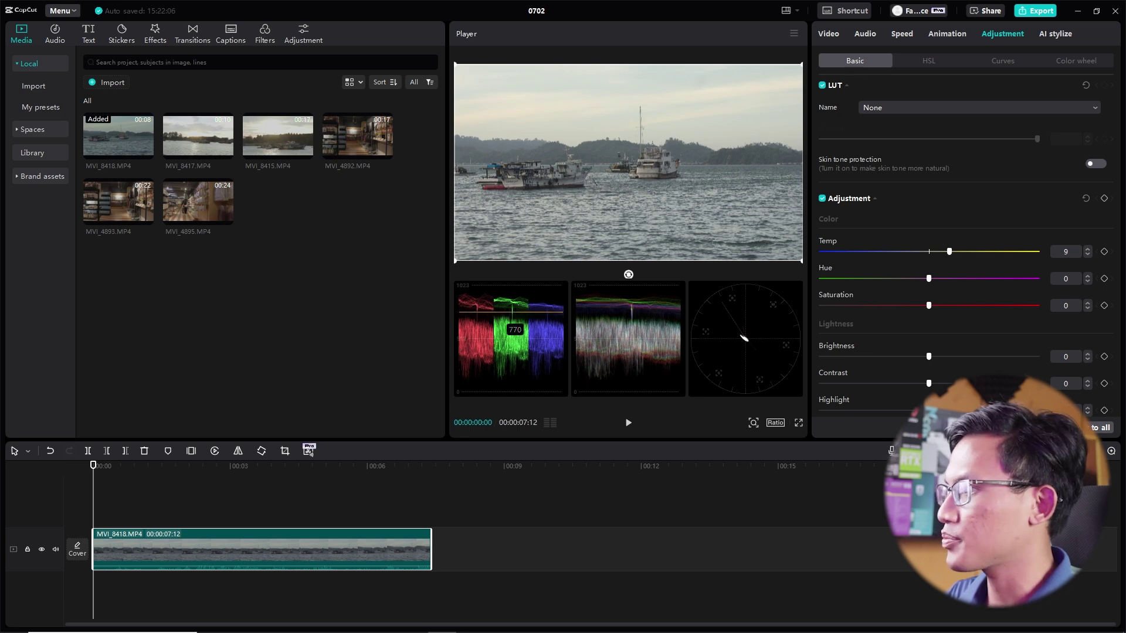
key(Up)
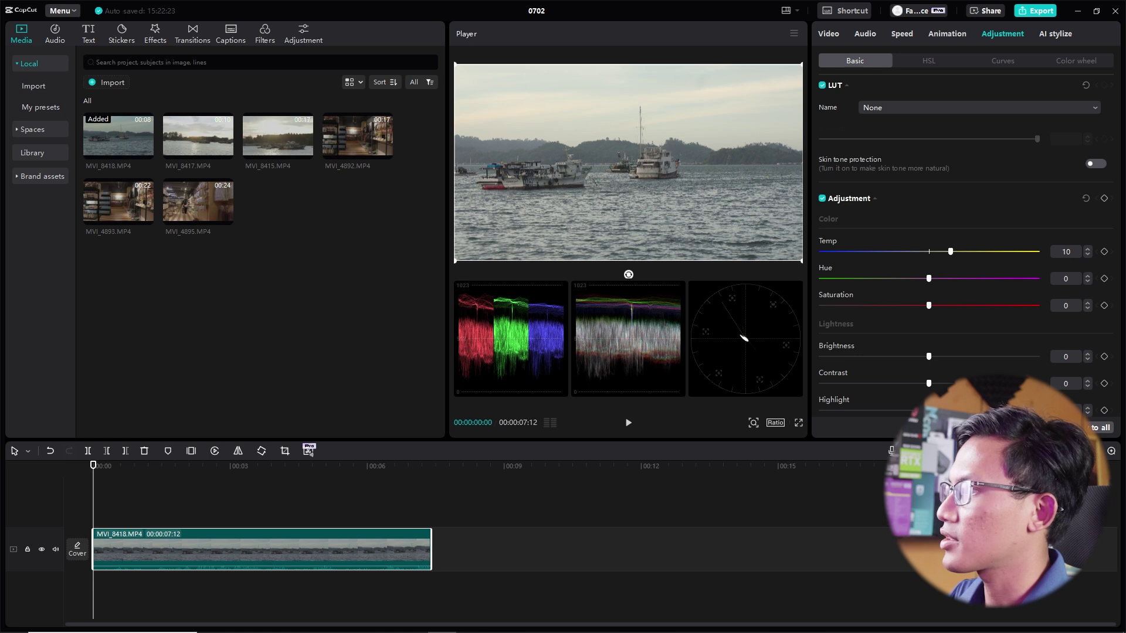
text(10)
key(Return)
scroll(962, 246, down, 3)
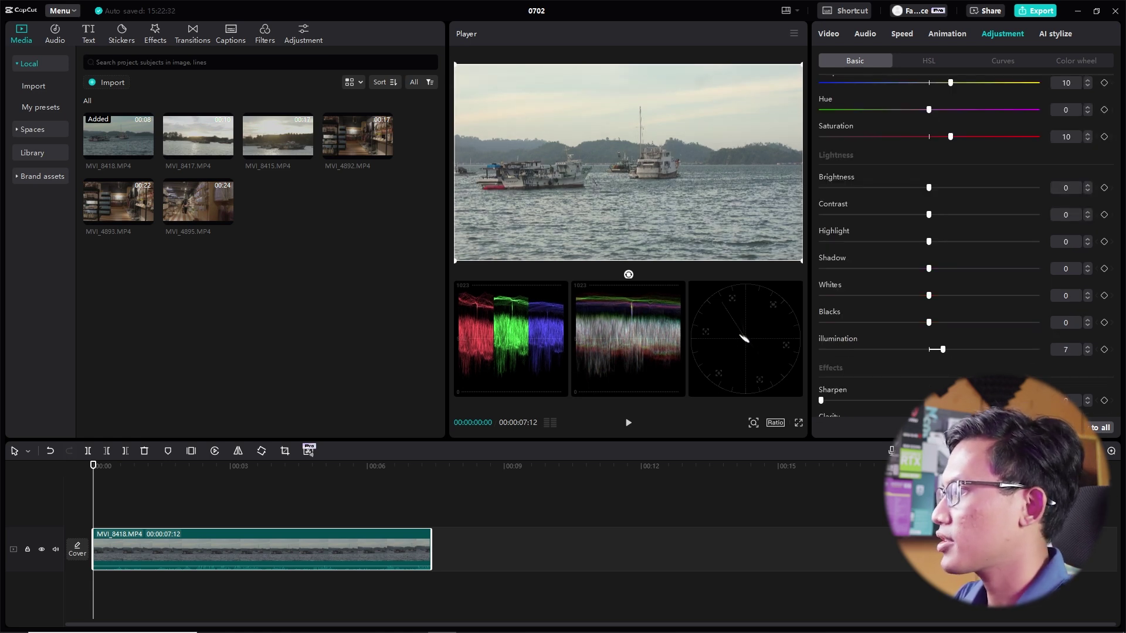
text(0)
key(Return)
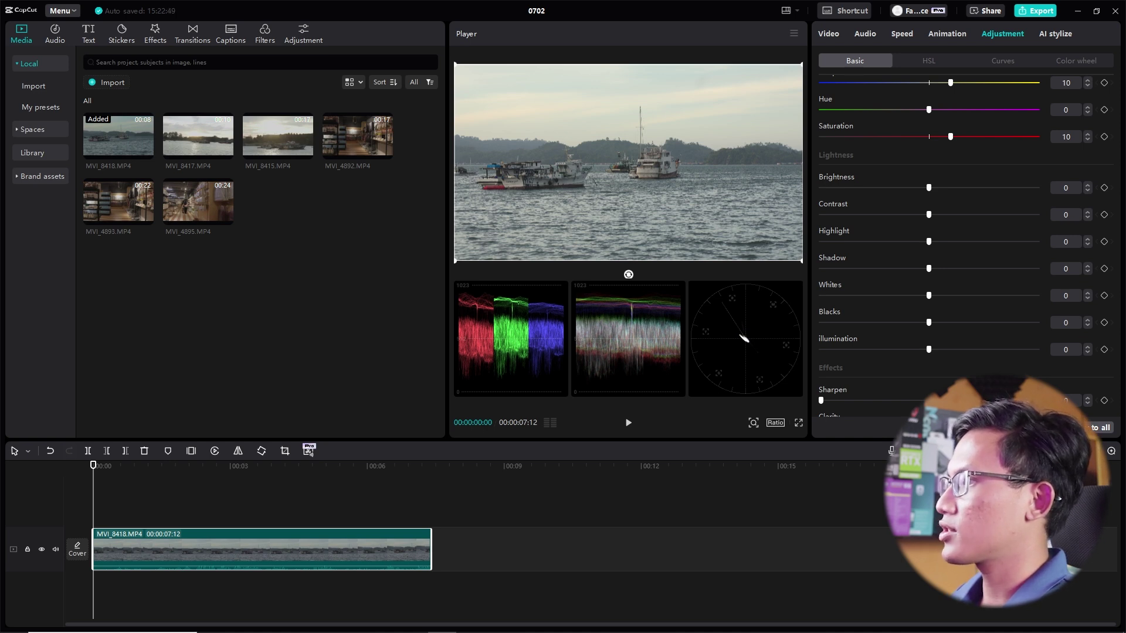
Try Illumination values from 8 to 21, undo back to 0, and darken Blacks to -15.
text(10)
key(Return)
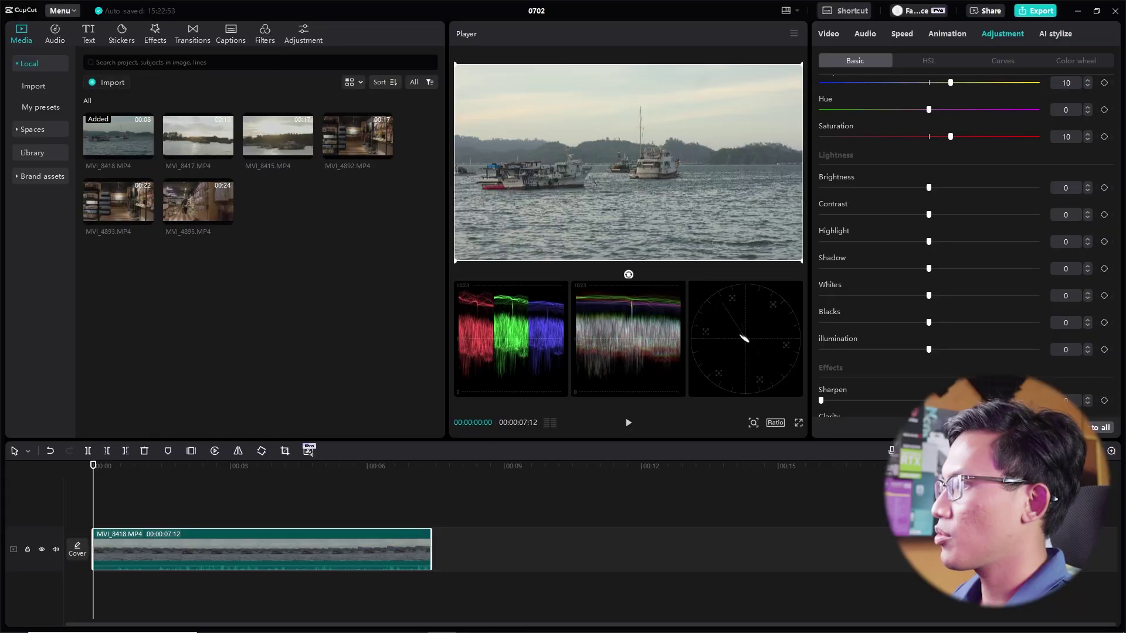
text(8)
key(Return)
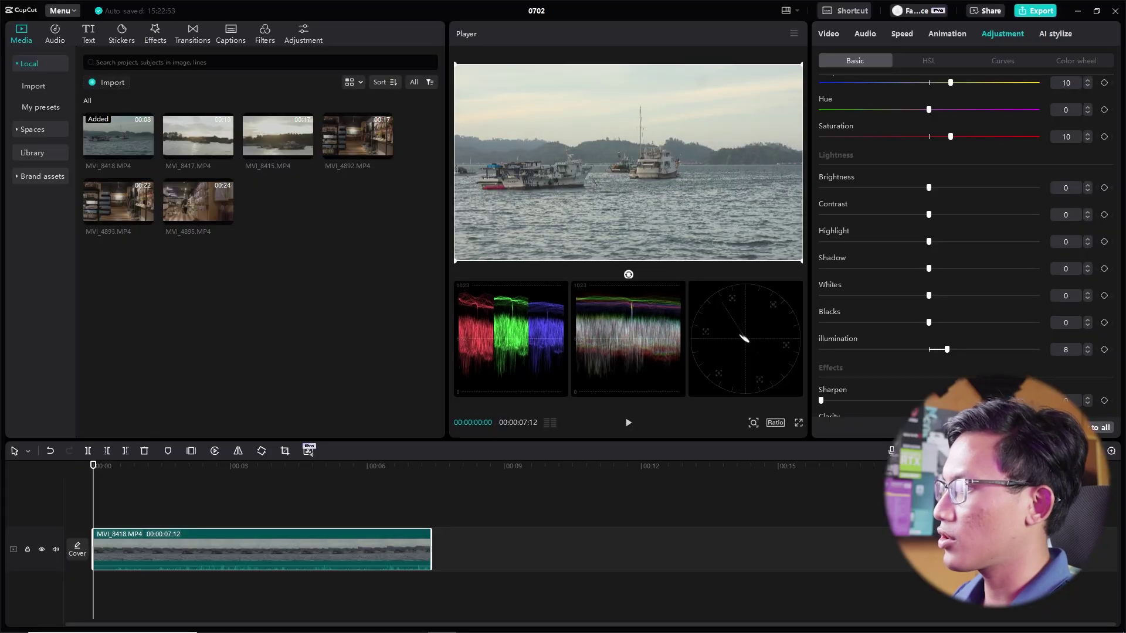
text(10)
key(Return)
text(17)
key(Return)
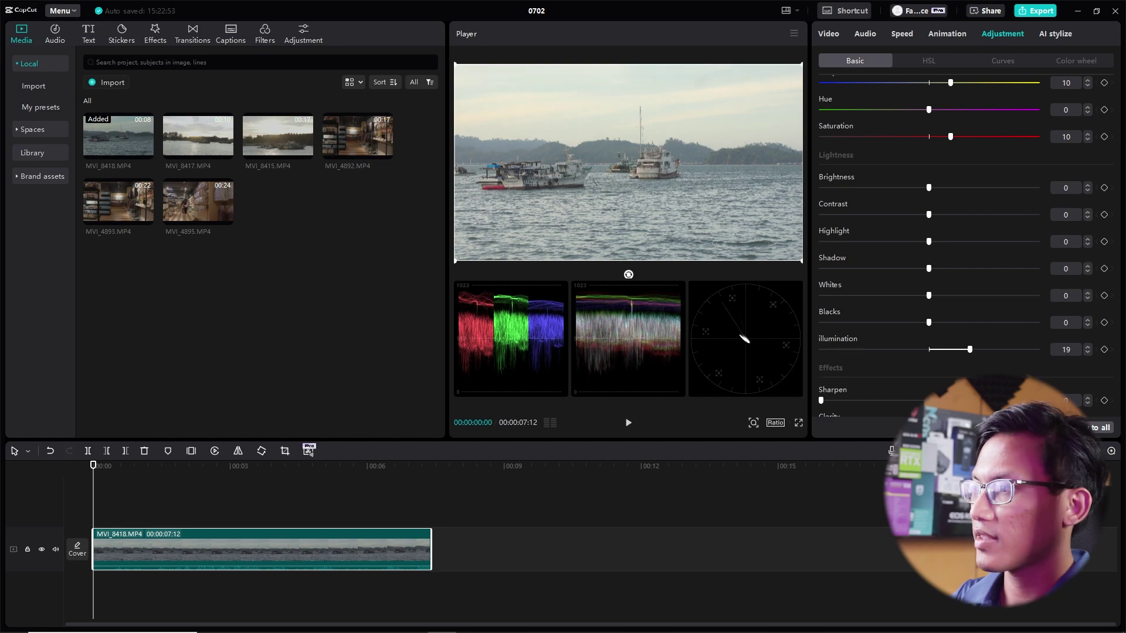
text(21)
key(Return)
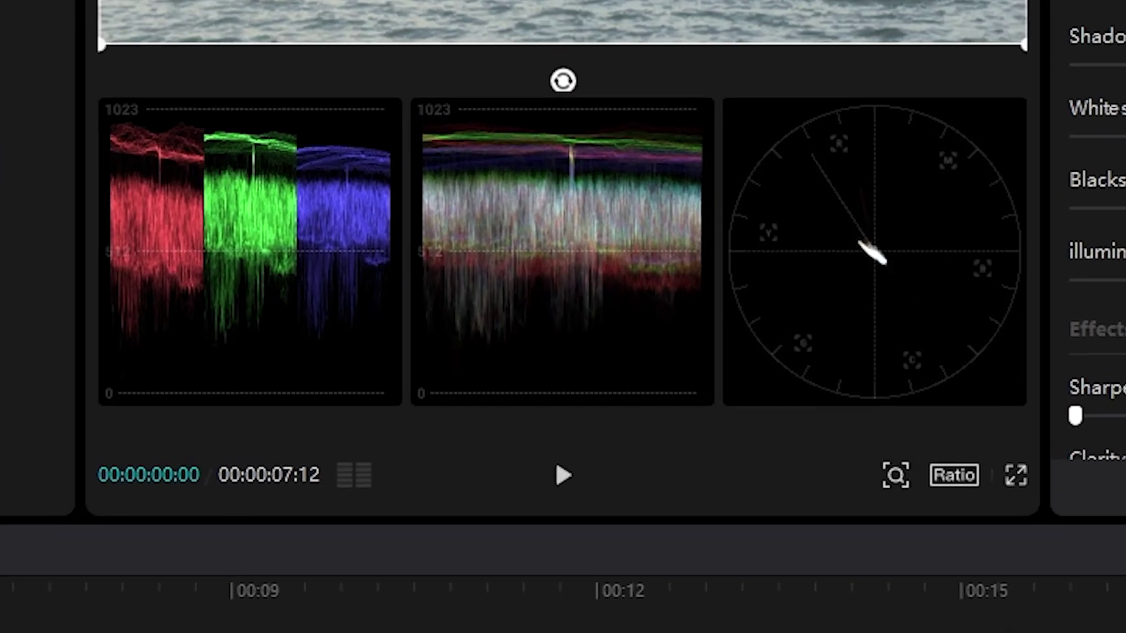
key(ctrl+z)
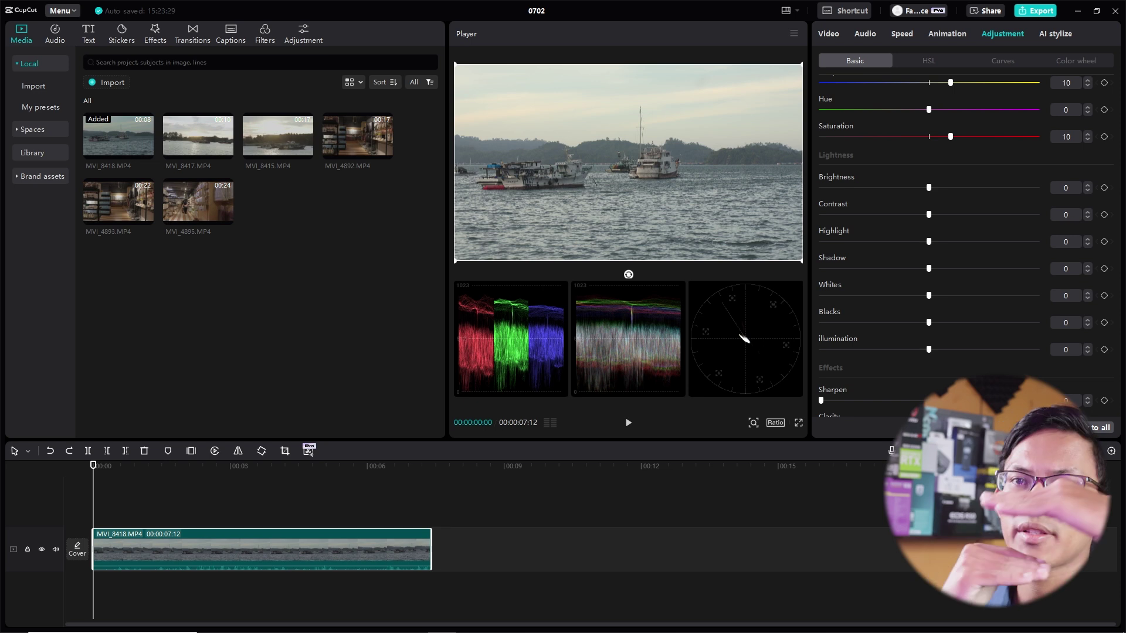
mouse_move(929, 322)
mouse_down()
mouse_move(896, 322)
mouse_move(959, 350)
mouse_up()
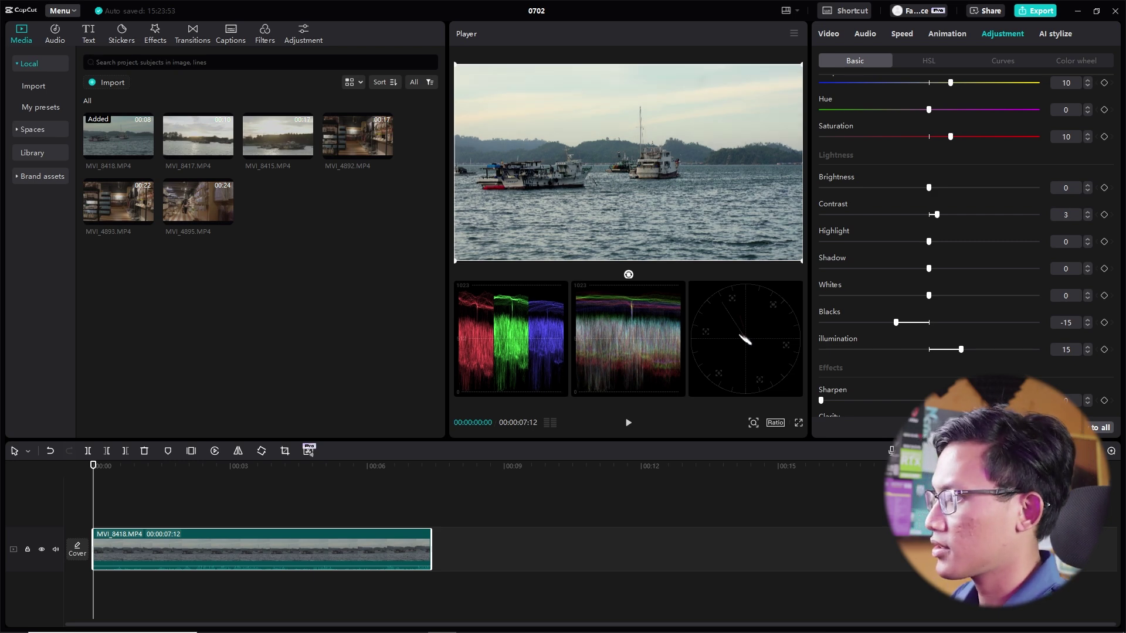
Raise Illumination to 30 and review the graded clip in full-screen preview.
click(799, 422)
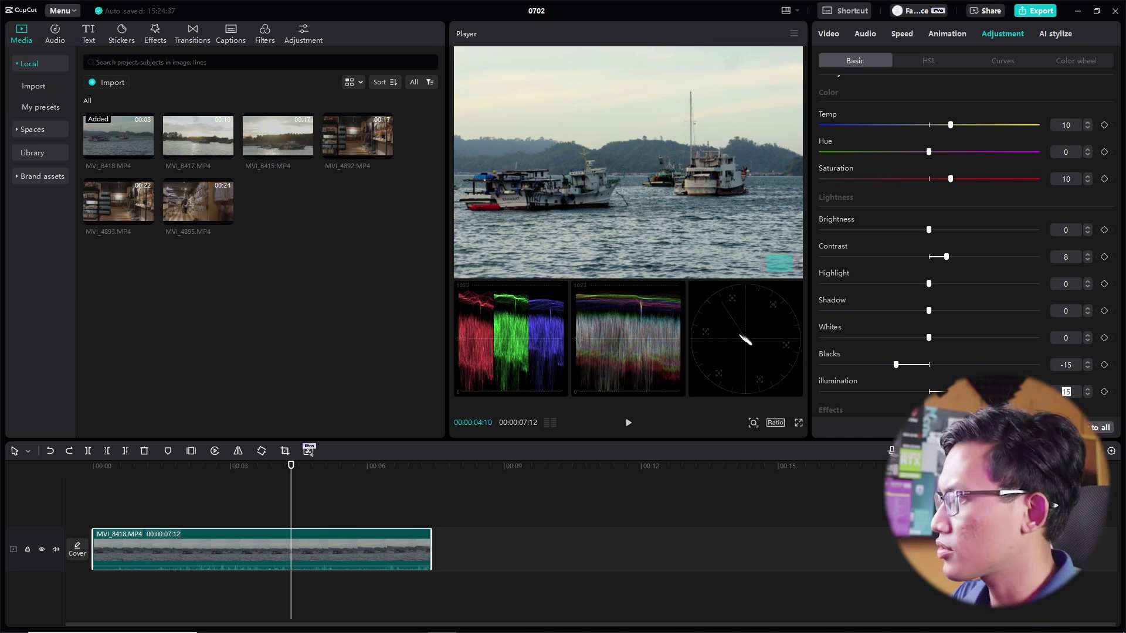
text(0)
key(Return)
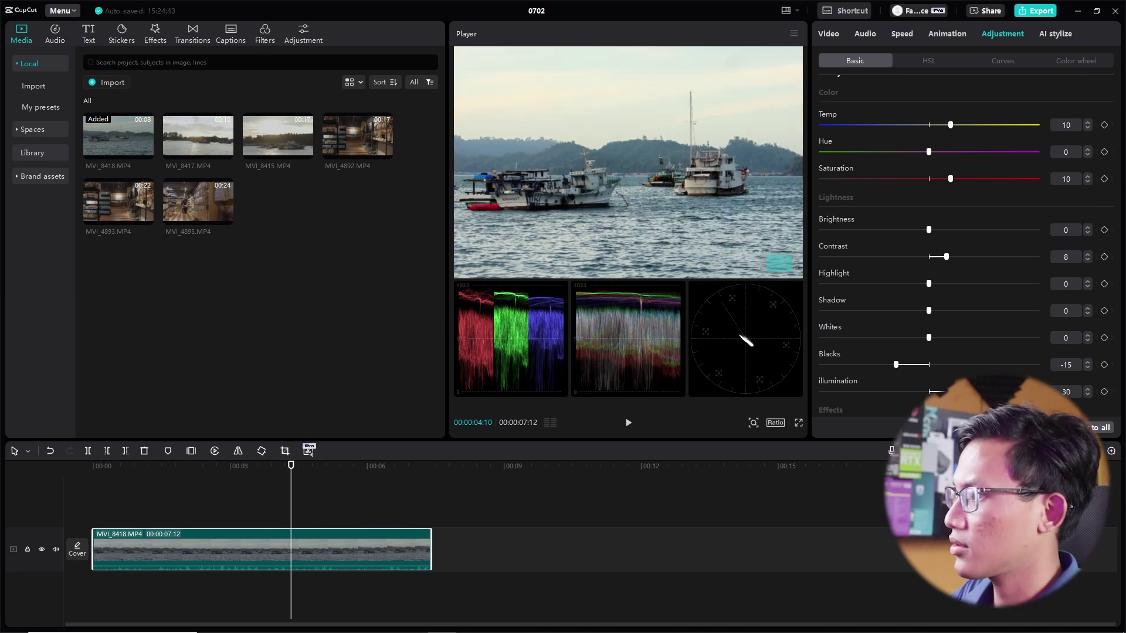
key(ctrl+shift+f)
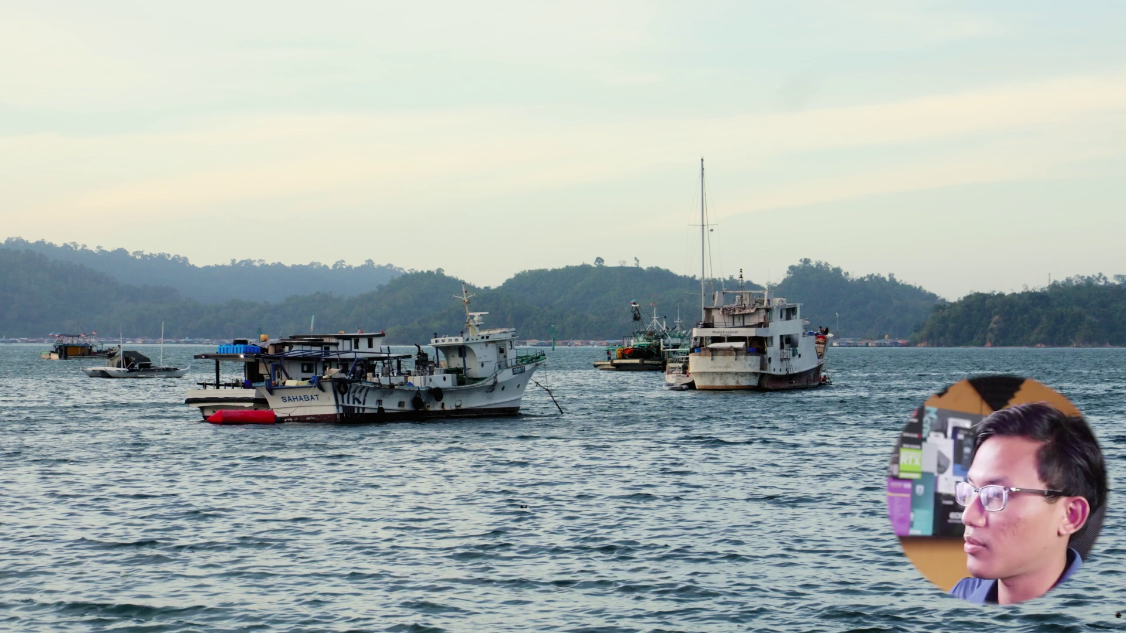
key(Escape)
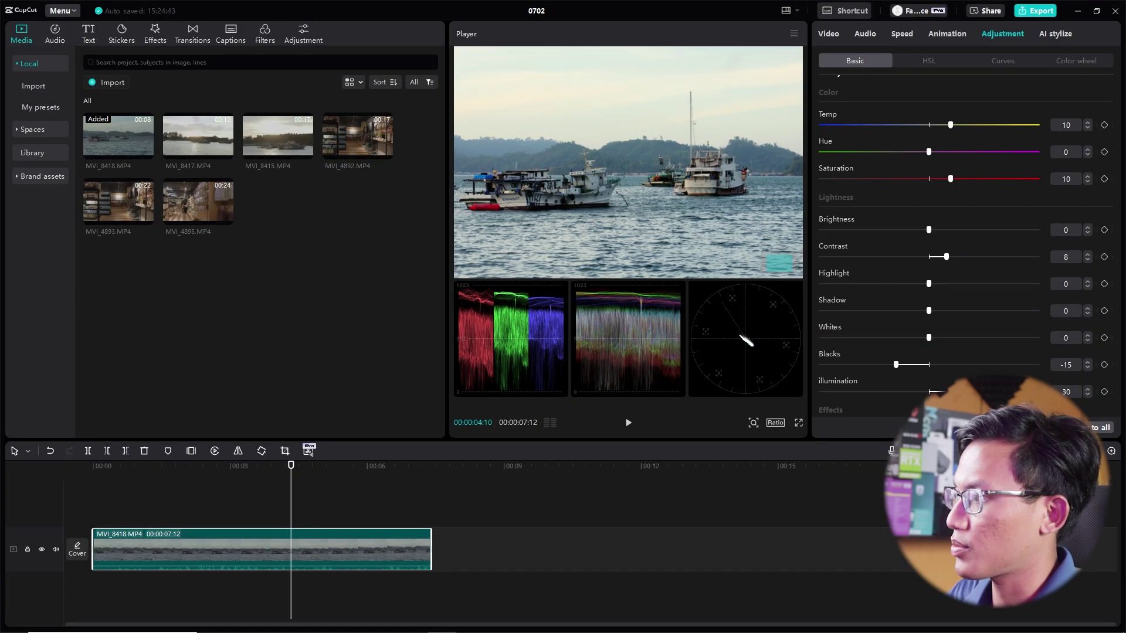
scroll(965, 234, up, 10)
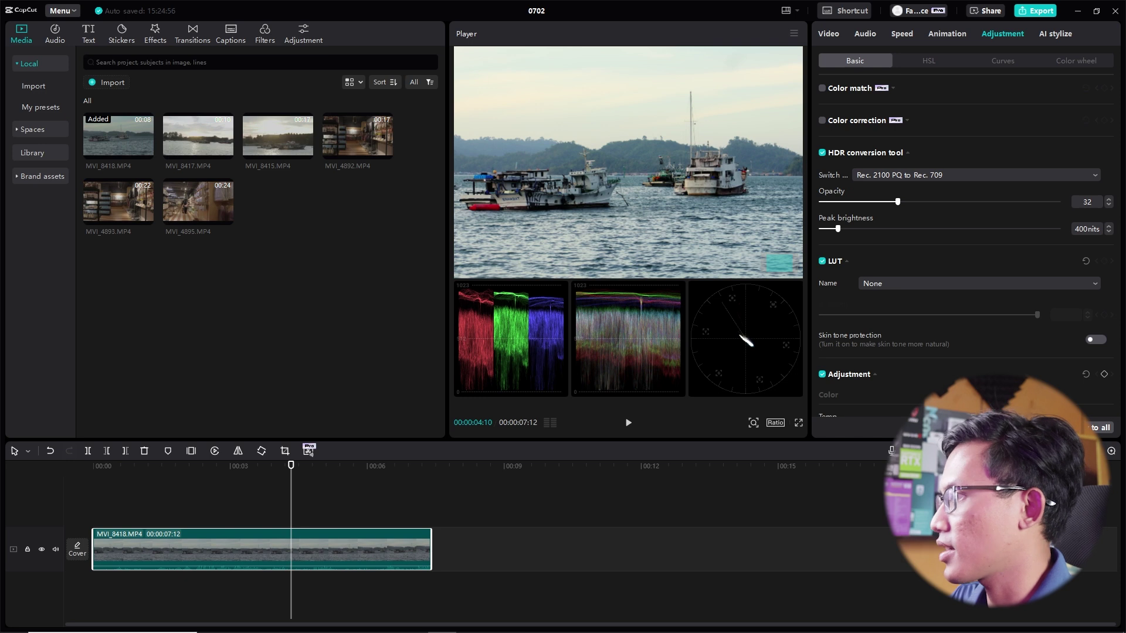
click(929, 60)
click(1002, 61)
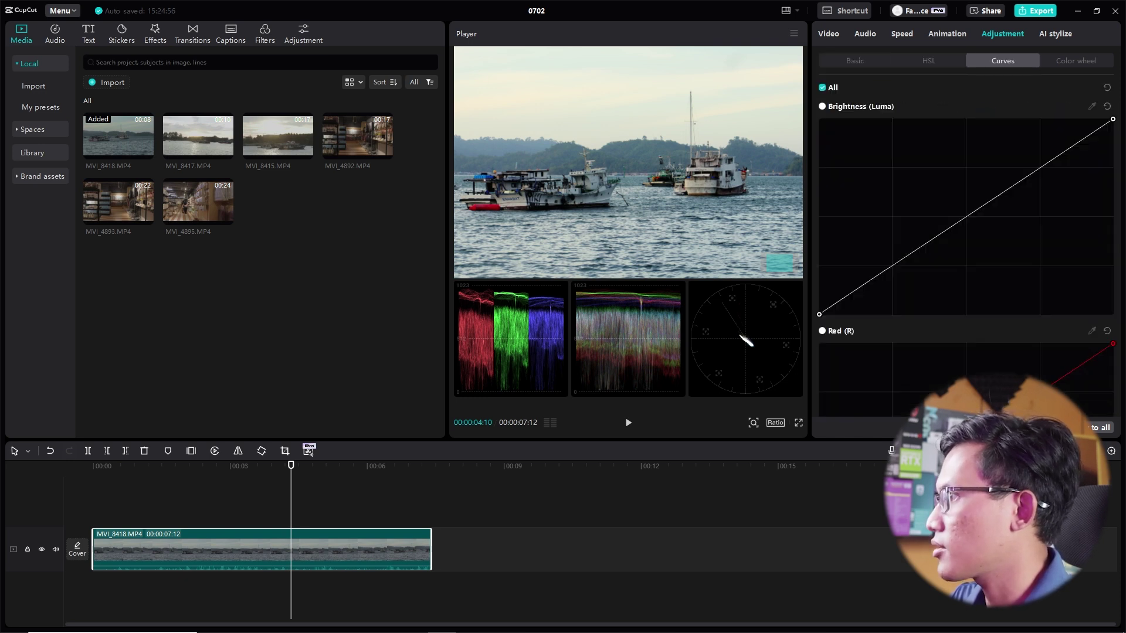
click(1076, 61)
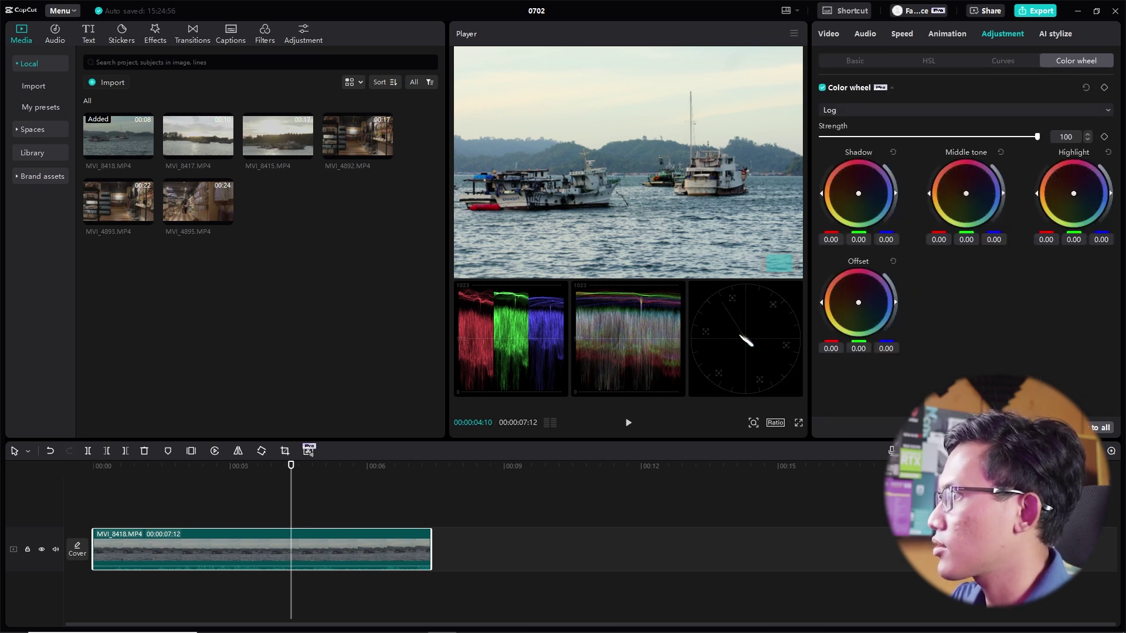
click(928, 60)
click(1002, 60)
click(928, 61)
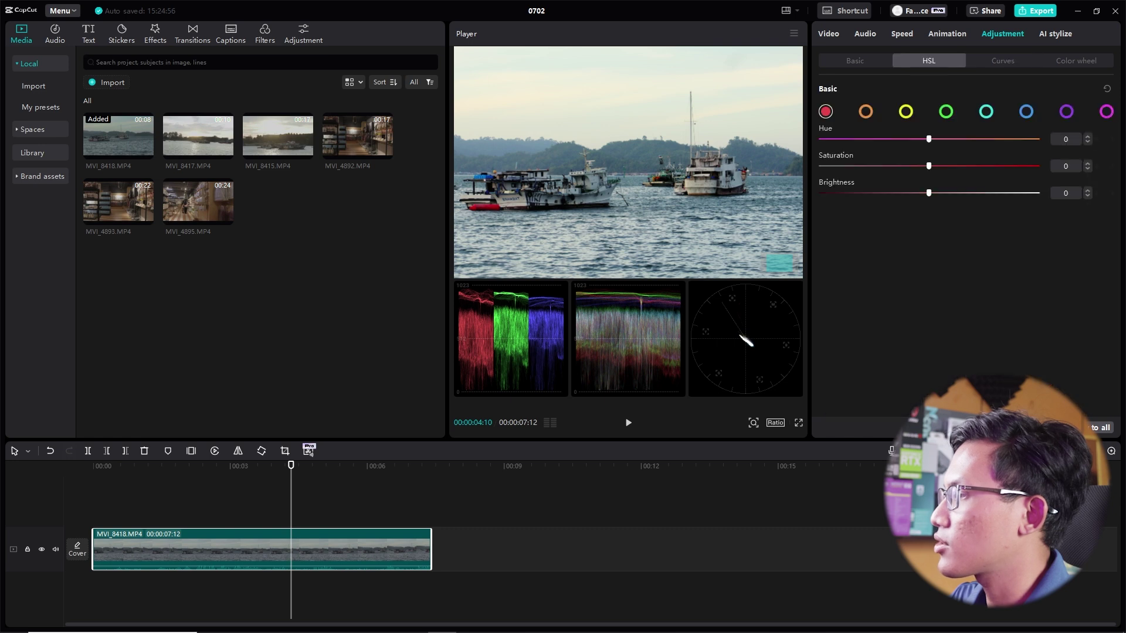
click(855, 60)
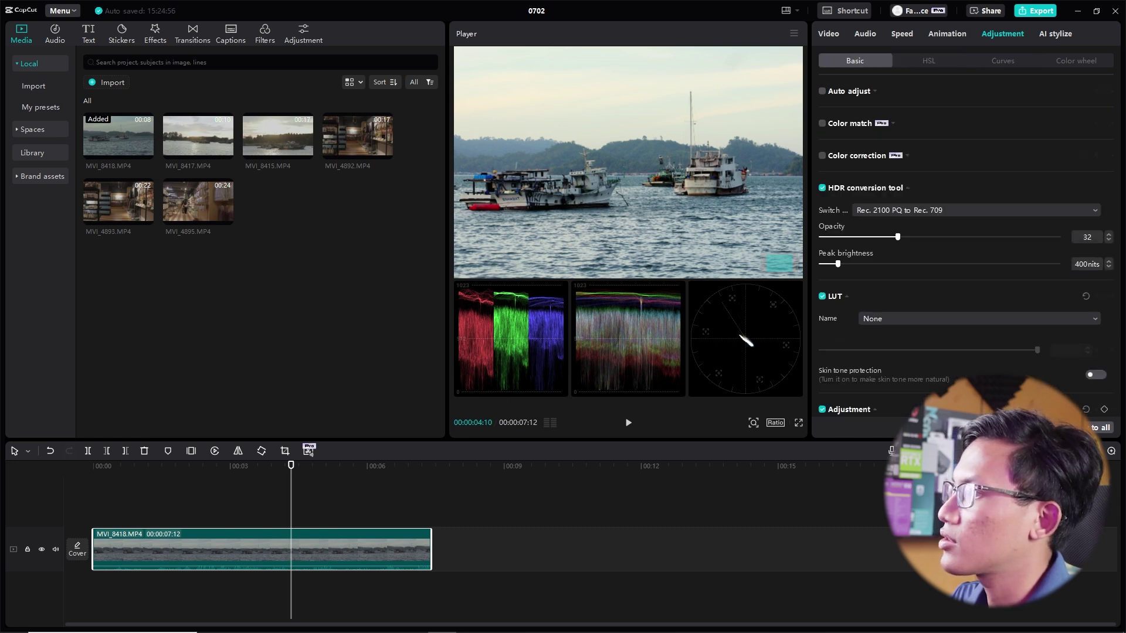
Pick the NOSTALGIC VIBE LOOK_2,MVI_0023.cube LUT and zoom the preview in on the boats.
click(978, 318)
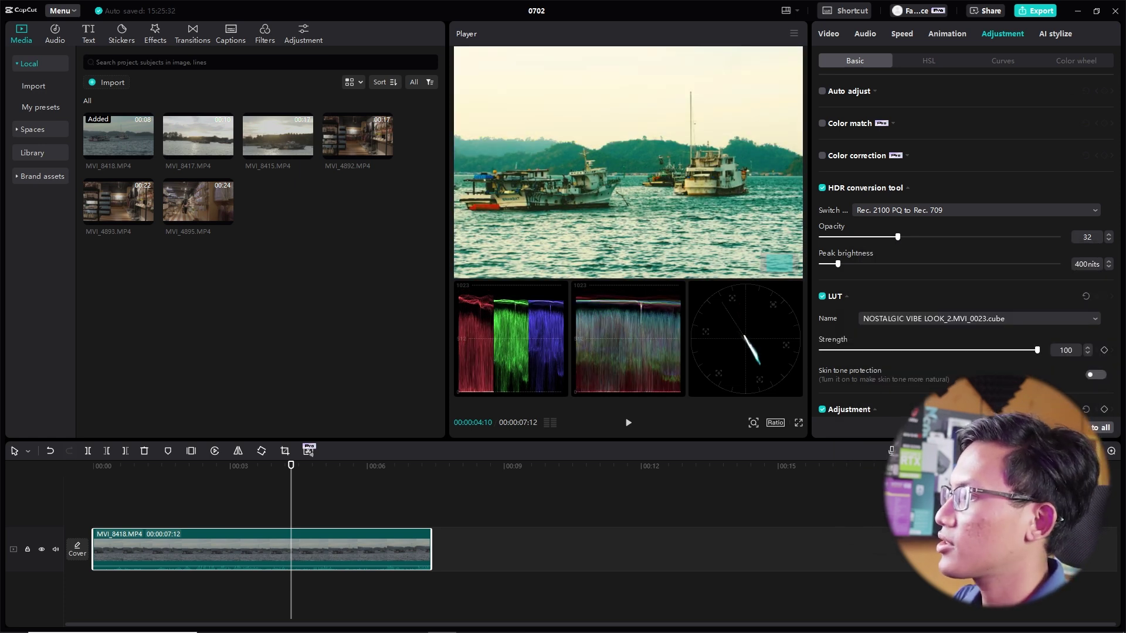
click(754, 423)
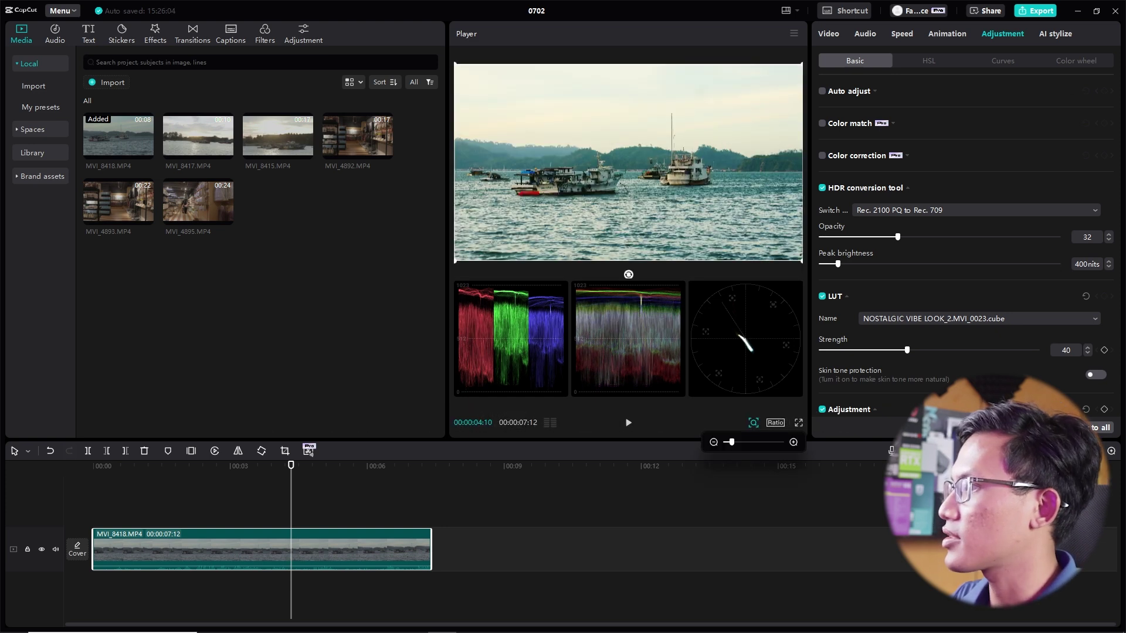
Compare the clip with colour adjustments and HDR conversion switched off, then re-enable HDR conversion.
key(ctrl+shift+f)
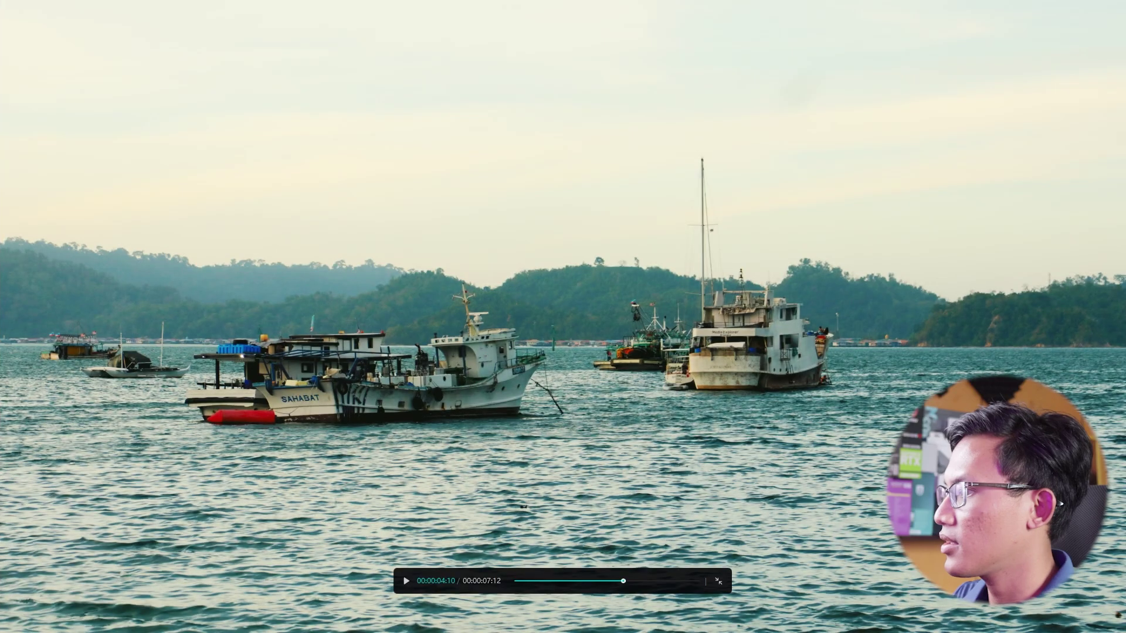
key(Escape)
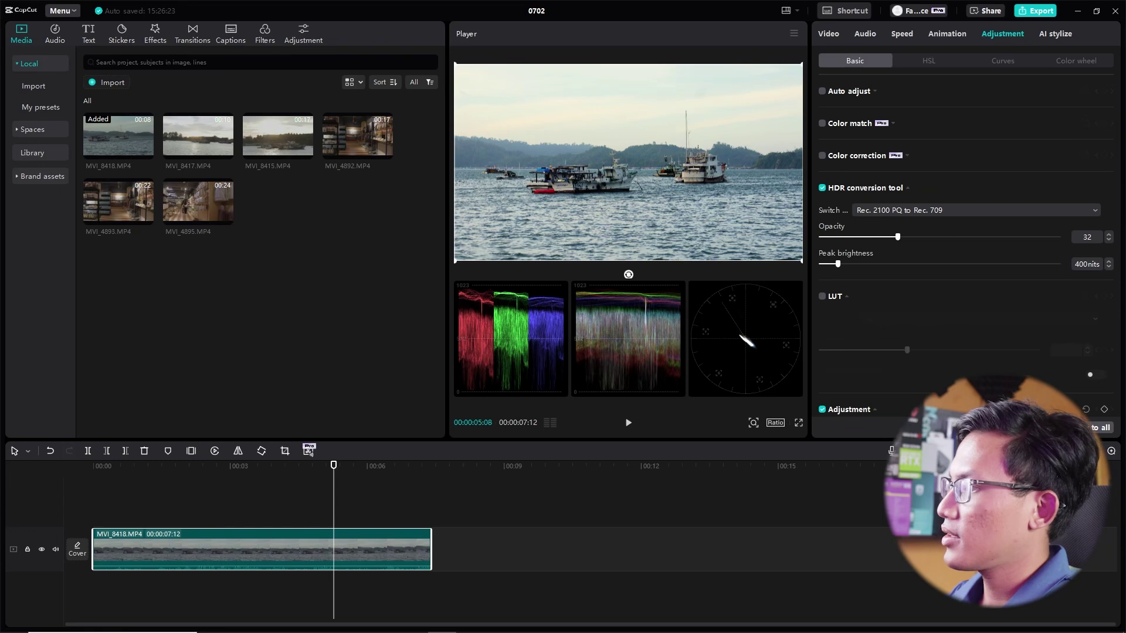
click(822, 409)
click(822, 188)
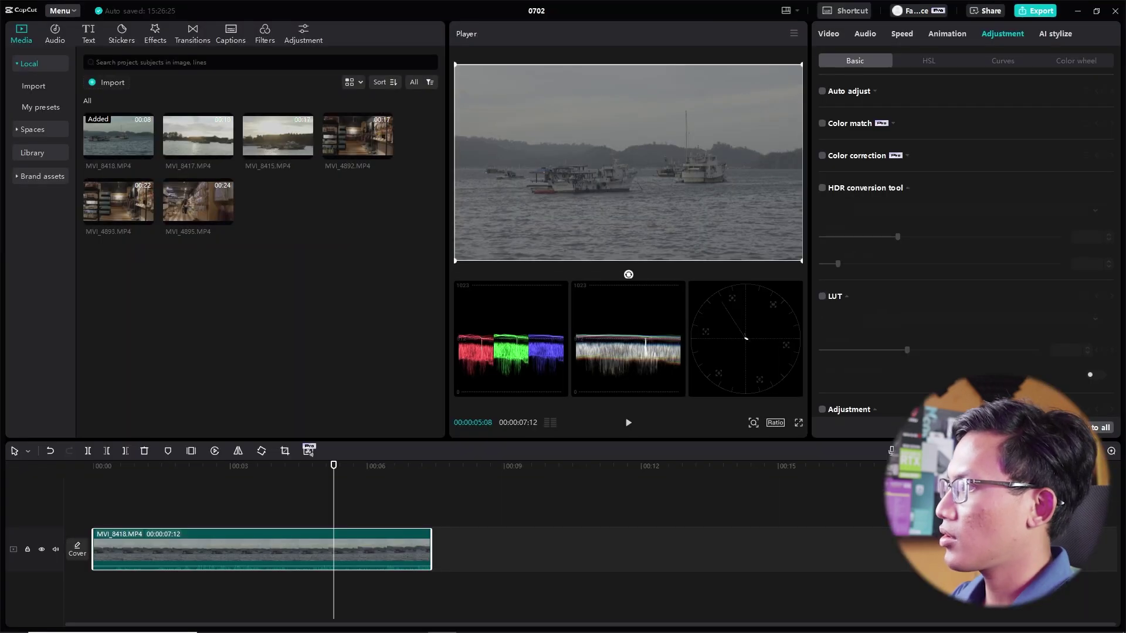
click(822, 187)
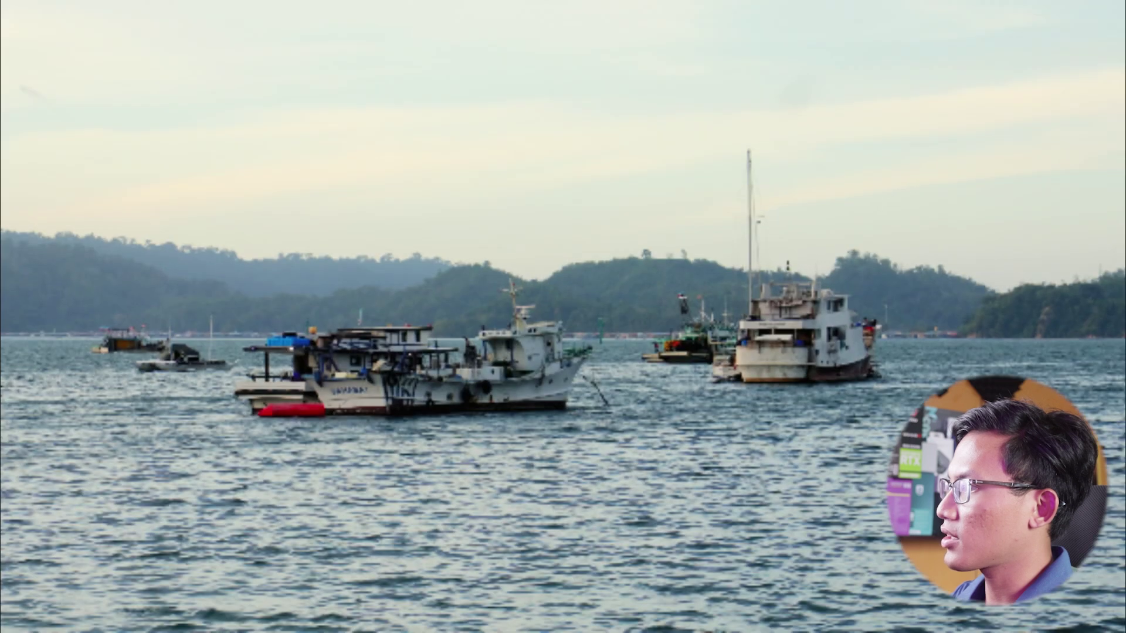
key(Escape)
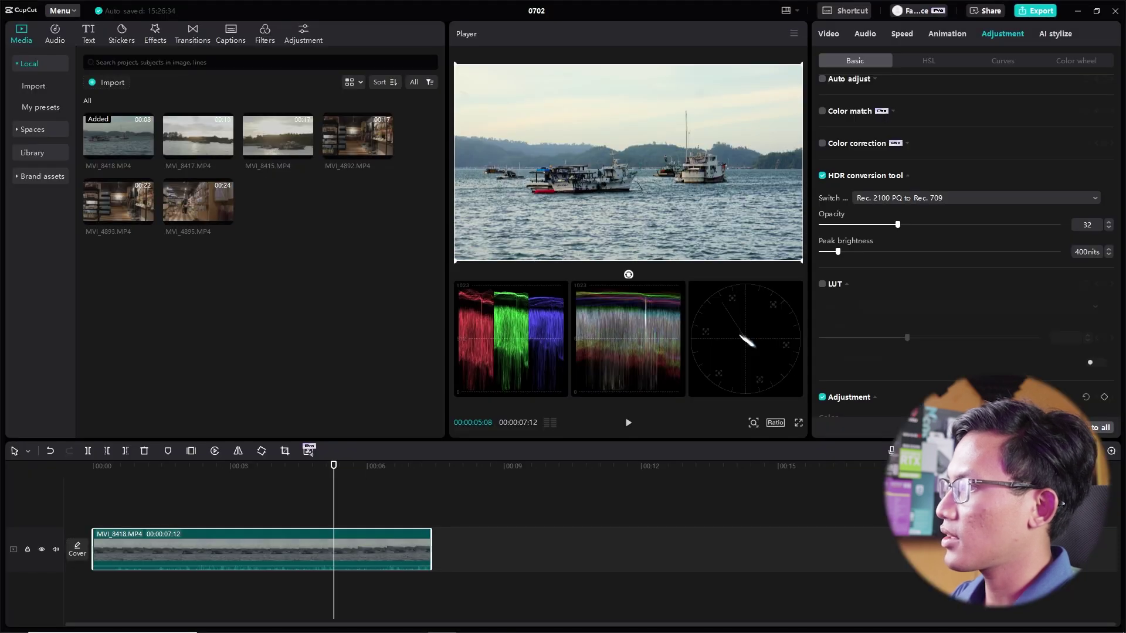